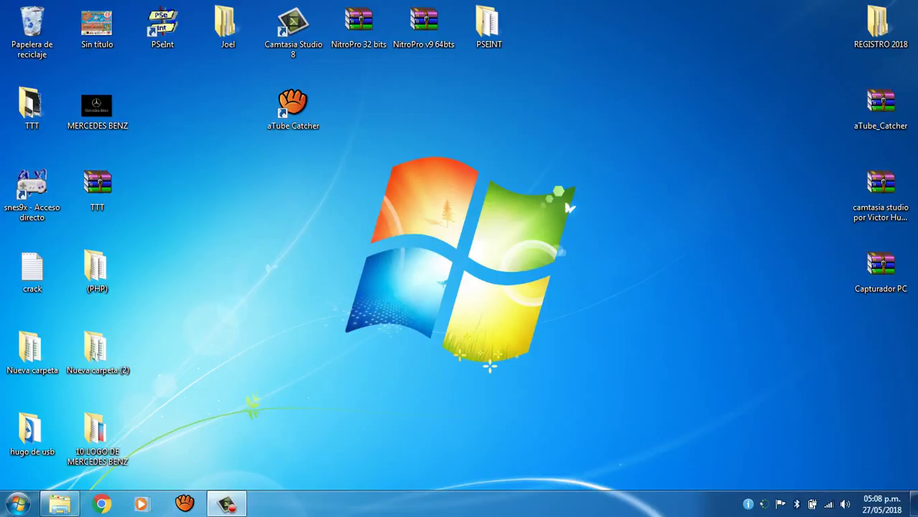
Launch aTube Catcher from the desktop with administrator rights
left_click(292, 108)
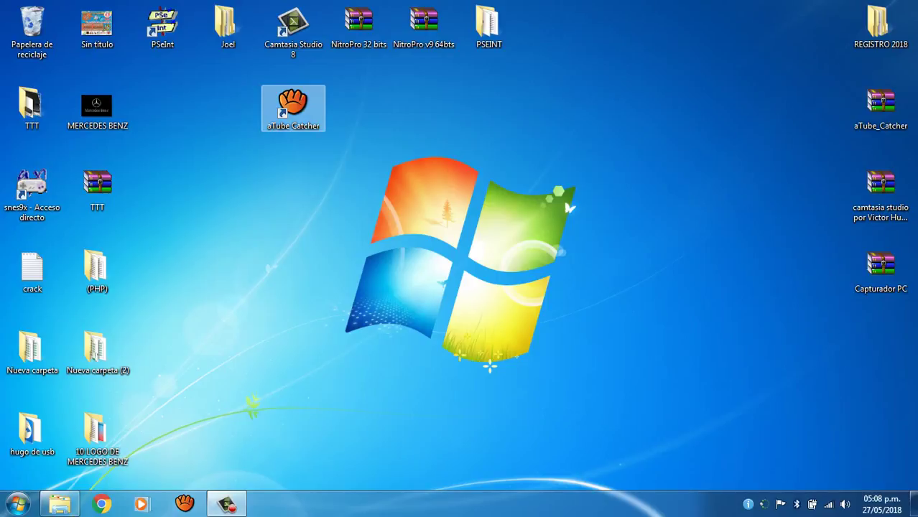
right_click(290, 110)
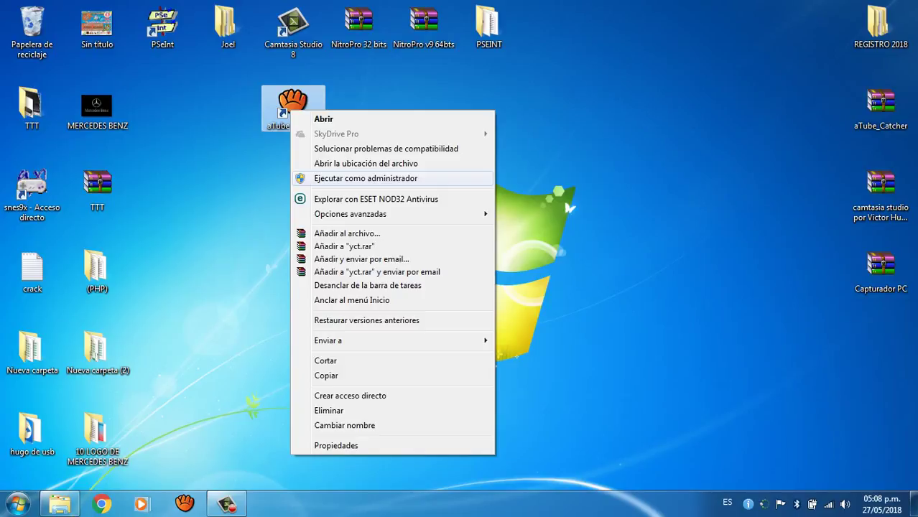
left_click(366, 179)
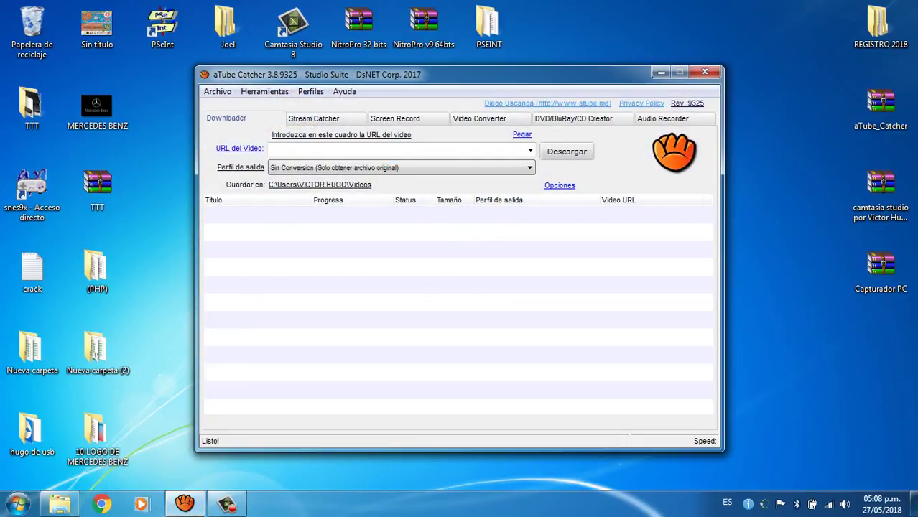
Open the Screen Record function, move the window aside and decline the offered program update
left_click(395, 118)
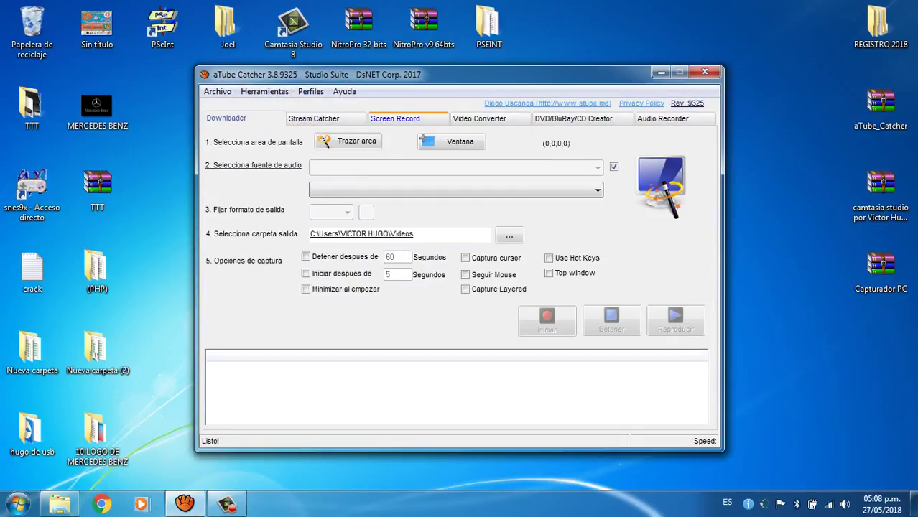
left_click_drag(309, 74, 163, 19)
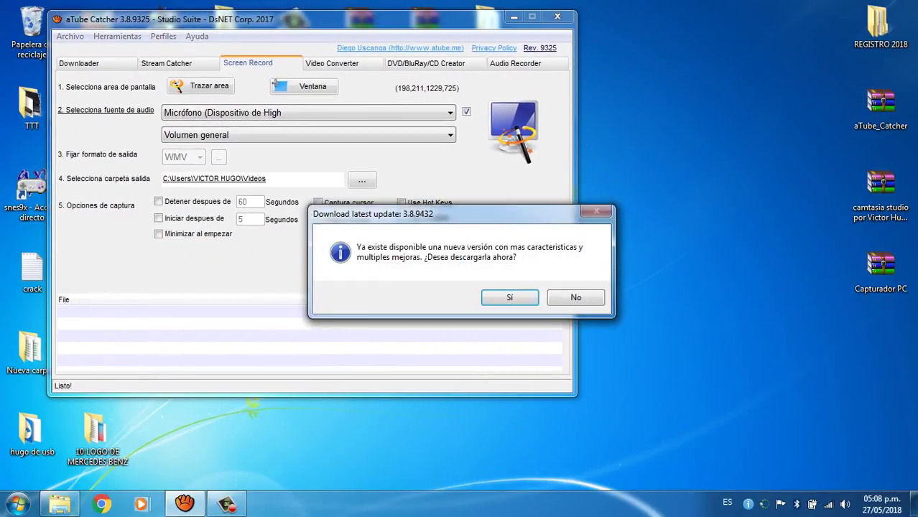
left_click(576, 298)
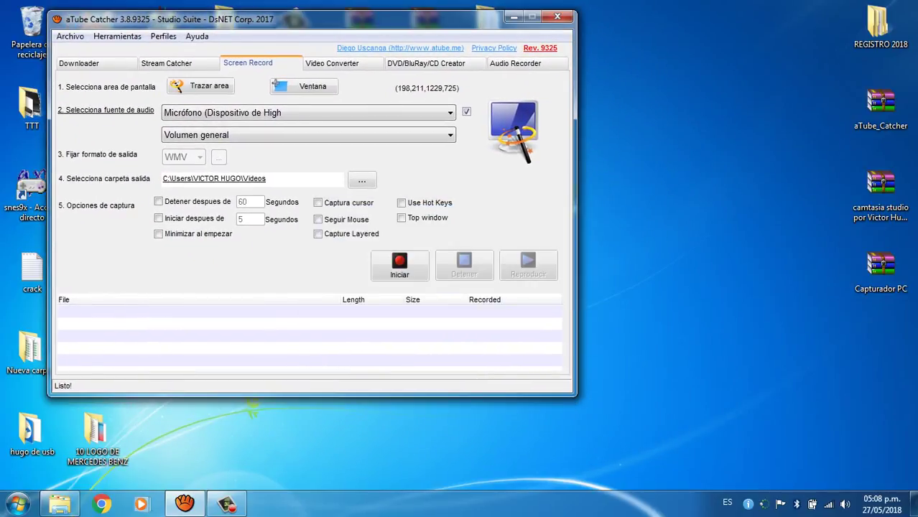
Create a new text document on the desktop with its default name and open it in Notepad
right_click(702, 233)
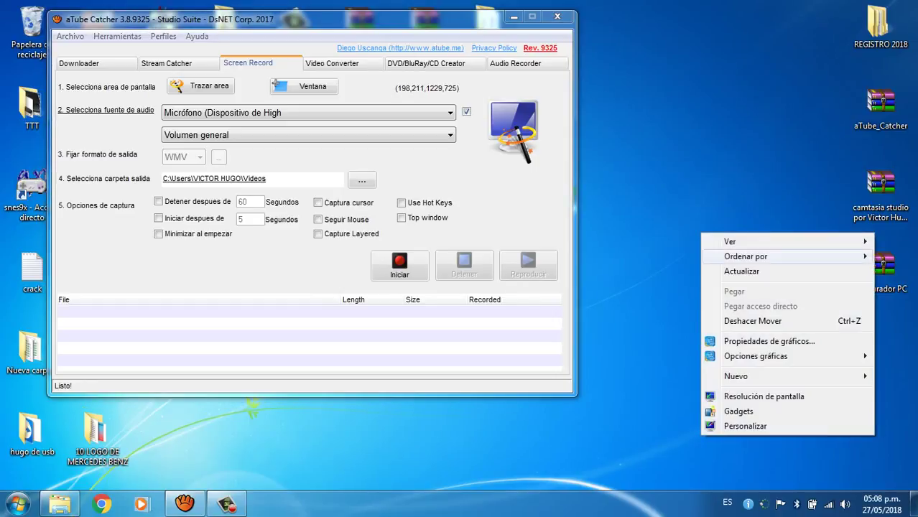
mouse_move(790, 377)
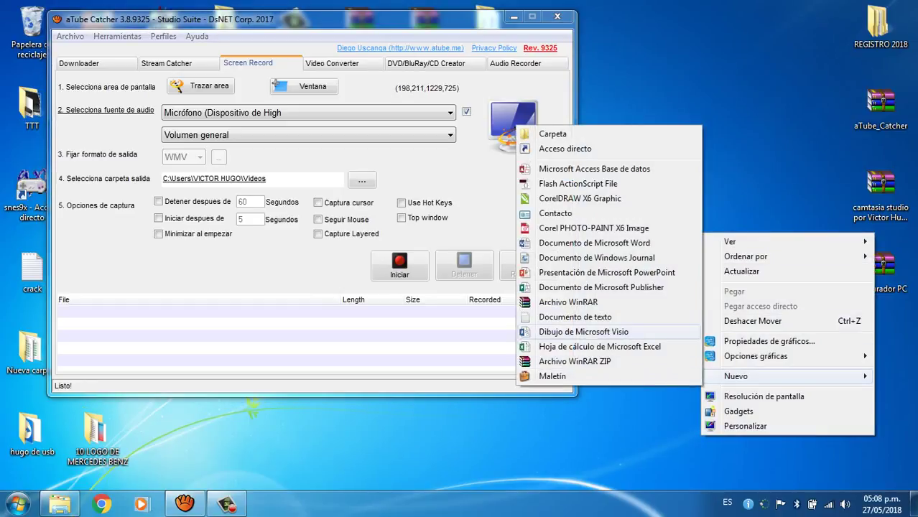
left_click(575, 317)
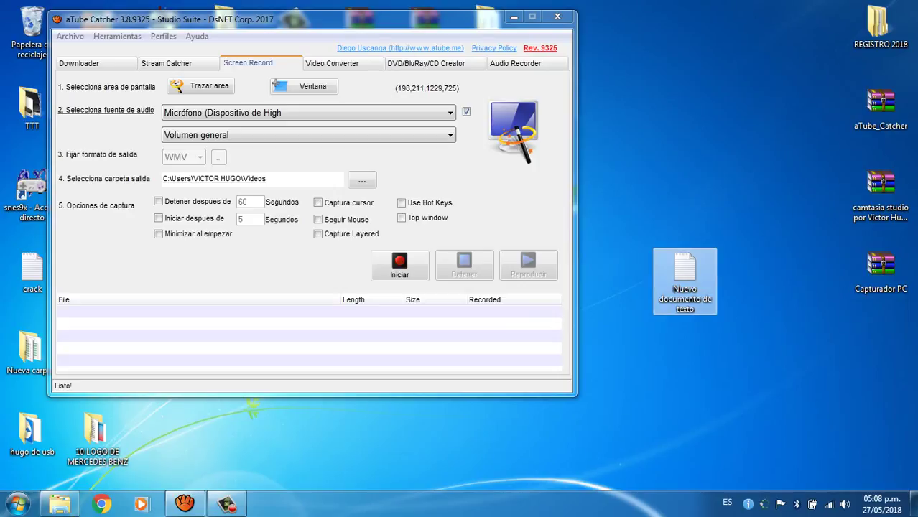
key("Return")
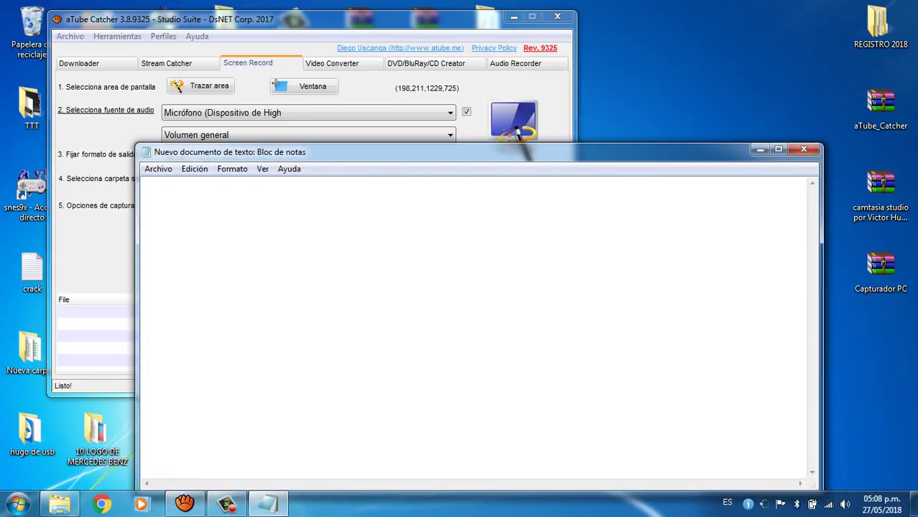
Reposition the blank Notepad window and trace the screen recording area around it
left_click_drag(445, 152, 431, 177)
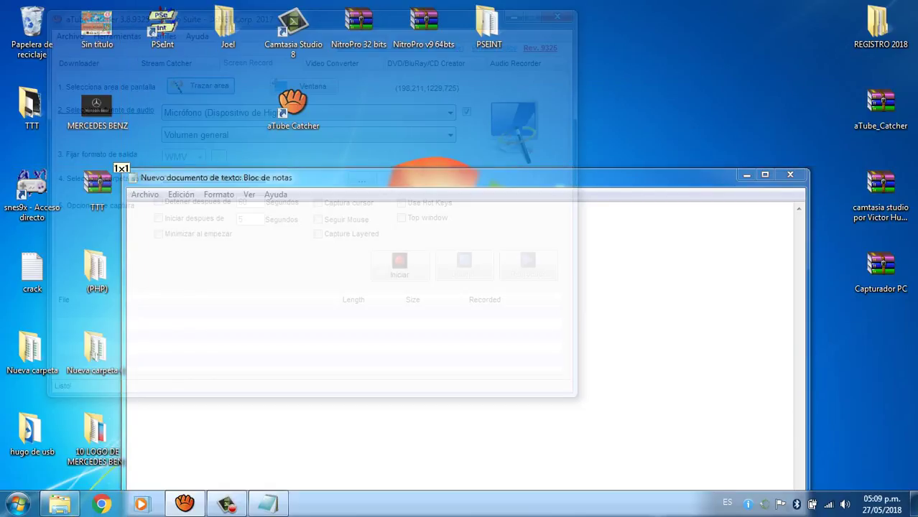
left_click_drag(123, 168, 810, 492)
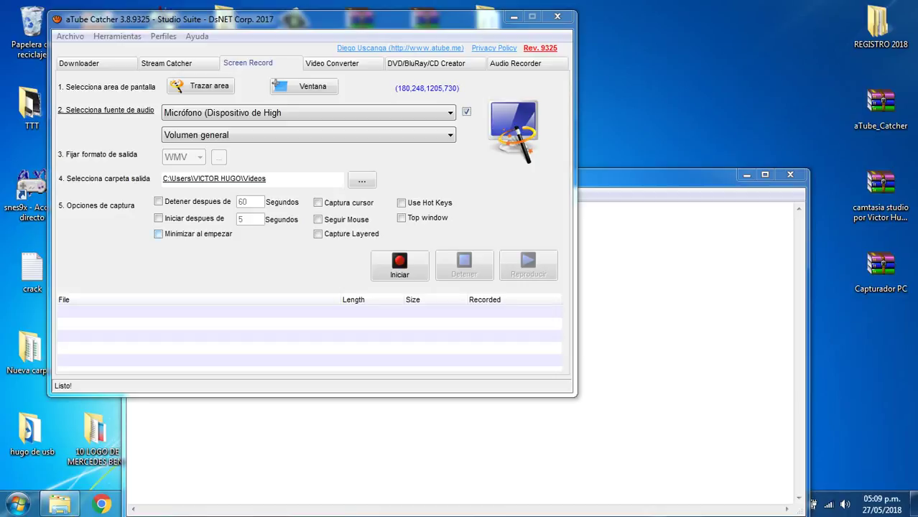
Enable the 5-second delayed start, minimizing on start and cursor capture, and start the screen recording
left_click(158, 217)
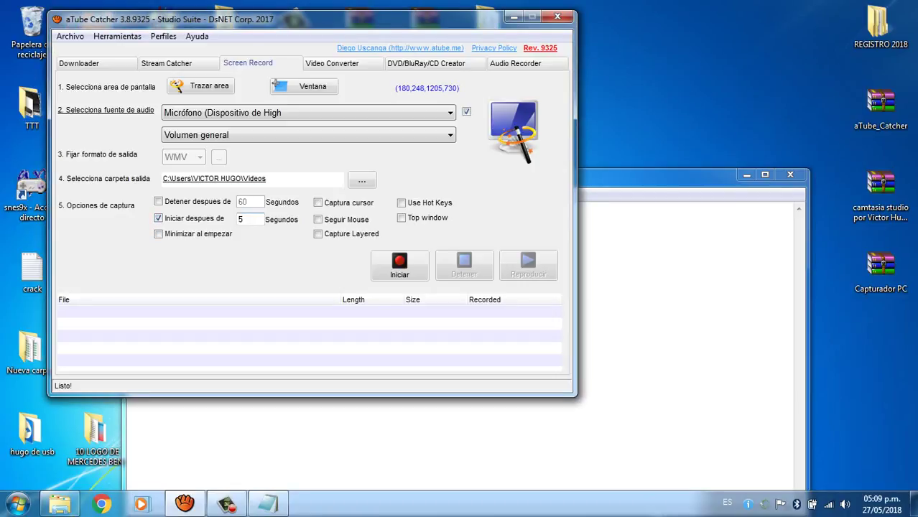
left_click(158, 234)
left_click(318, 203)
left_click(400, 265)
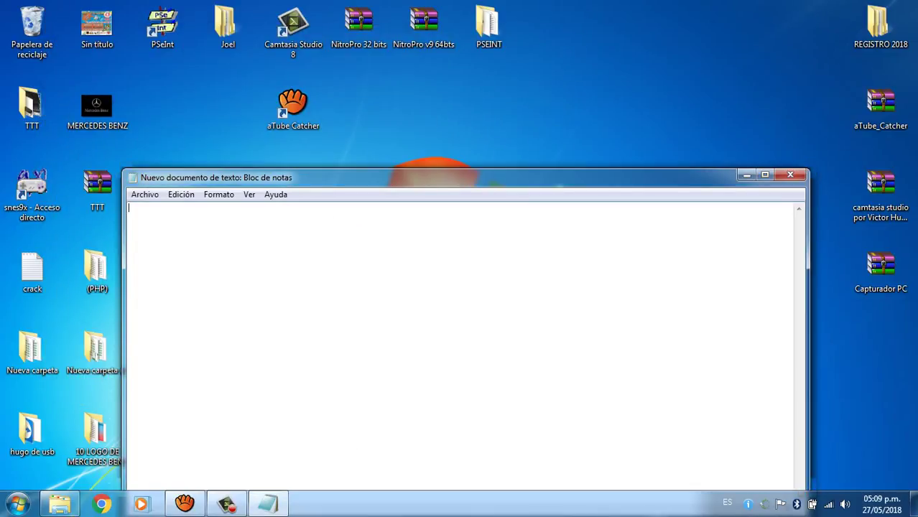
Write "HOLA AMIGOS COMO ESTAN" in the blank Notepad document and, after an empty line, "HOY NO LES TRAJE NADA"
type("HOLA")
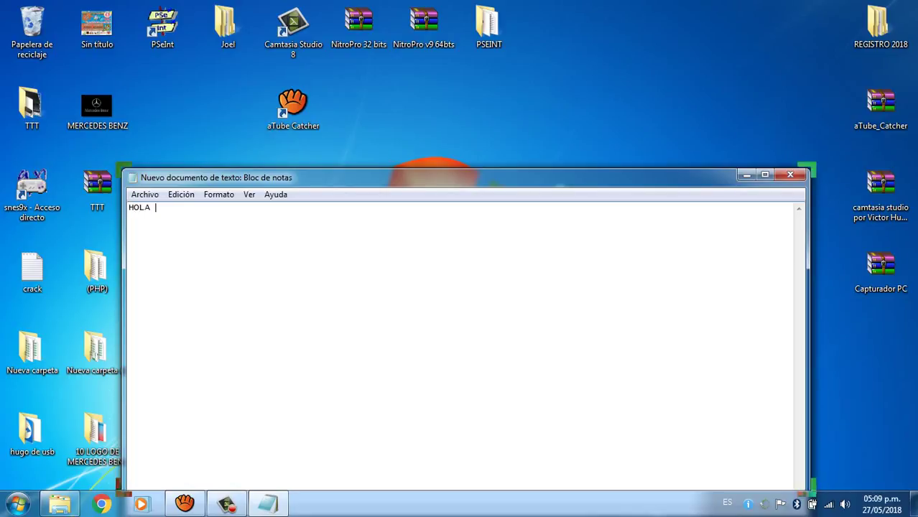
type(" AMIGOS COMO EST")
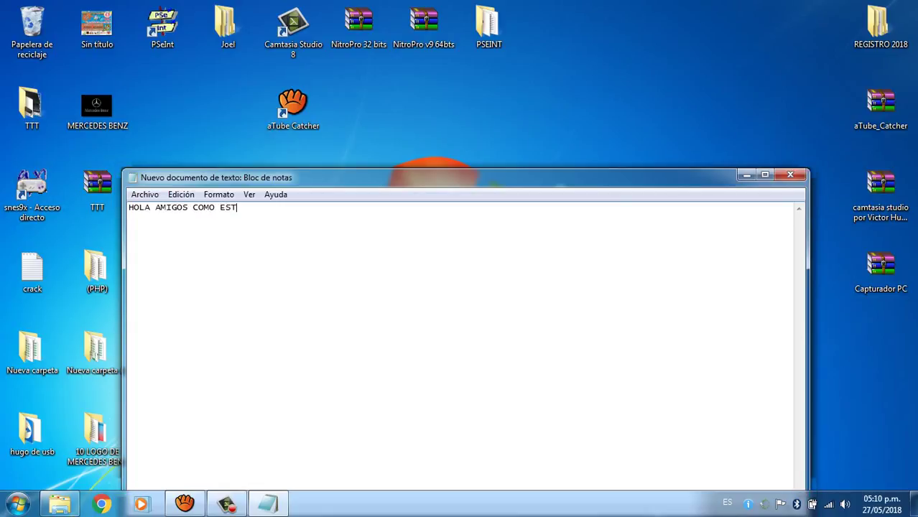
type("AN")
key("Return")
key("Return")
type("HOY NO LES")
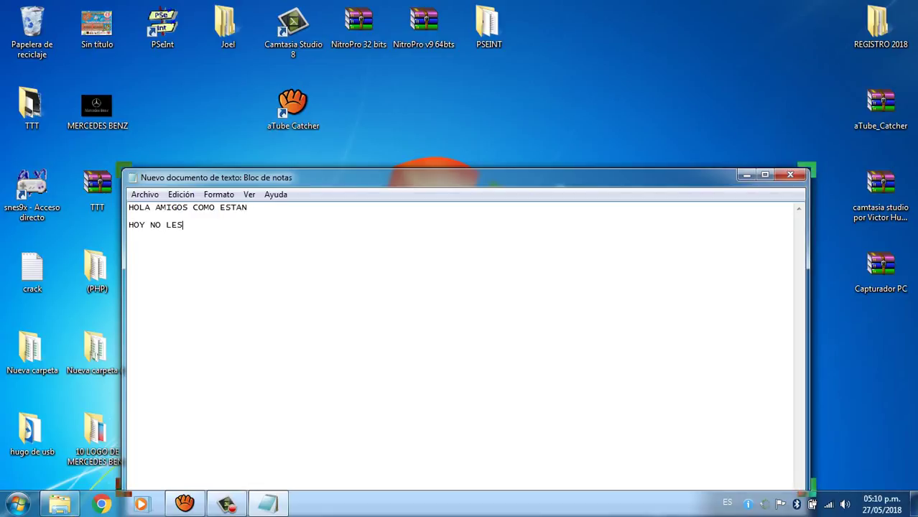
type(" TRAJE NADA")
key("Return")
Add the line "RECUERDA QUE ESTO ES UNA PRUEBA DE VIDEO" followed by an empty line
type("RECUERDA QUE E")
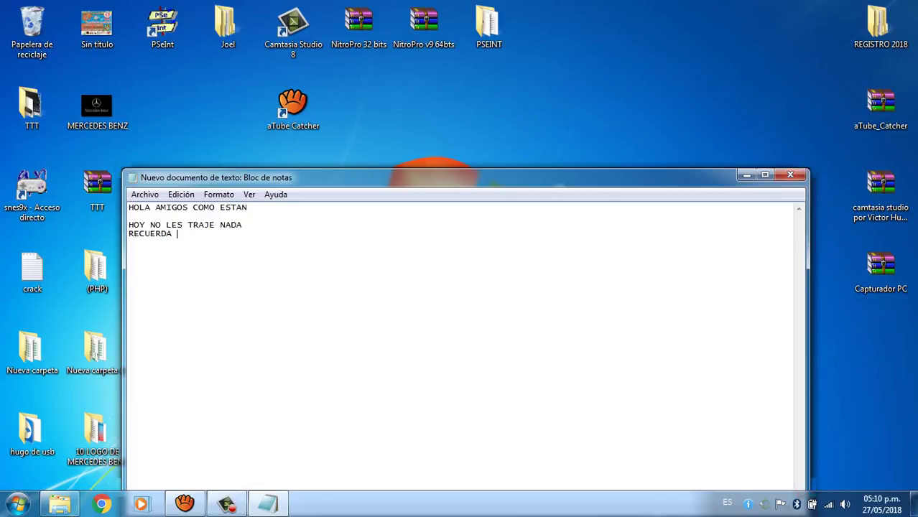
type("STO ES UNA PRUEBA")
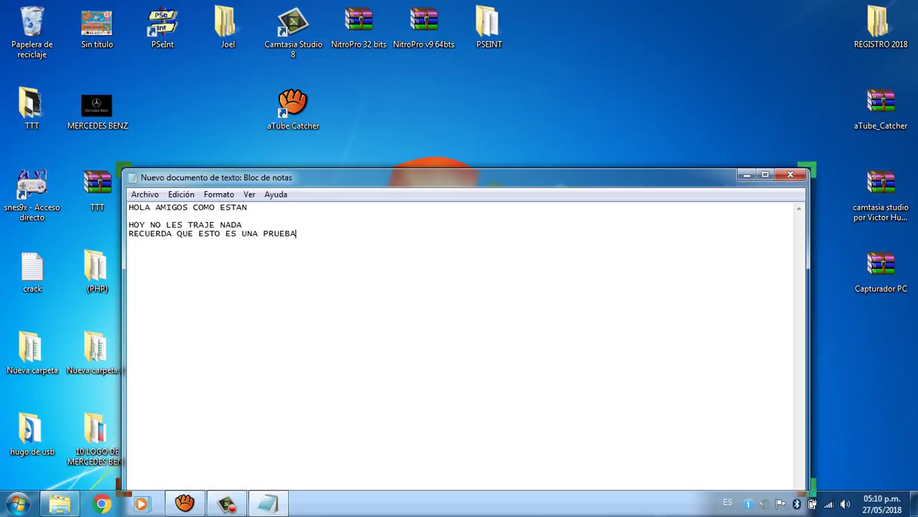
type(" DE VIDEO")
key("Return")
key("Return")
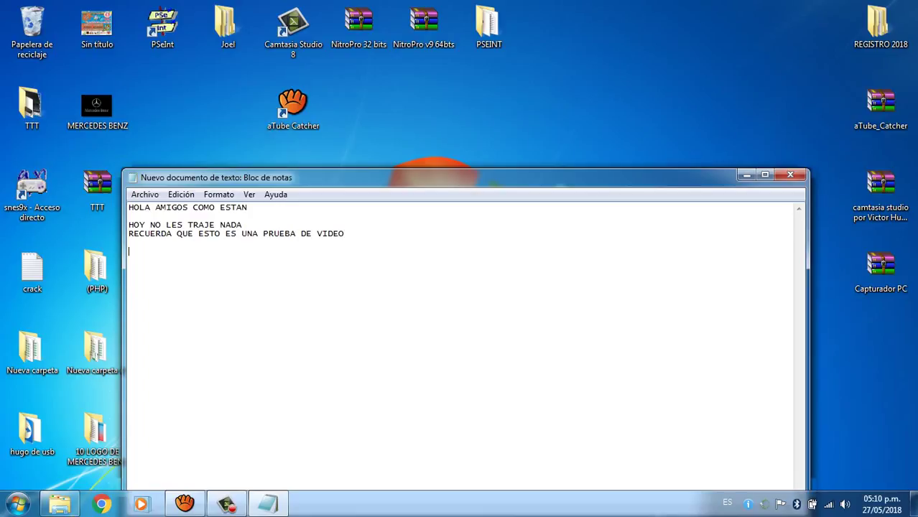
Add "NOS VEMOS Y TE INVITO A MI CANAL A SUSCRIBIRTE" and, two empty lines below, the farewell "NOS VEMOOOOOOOOS BYEEEEEEE"
type("NOS VEMOS Y")
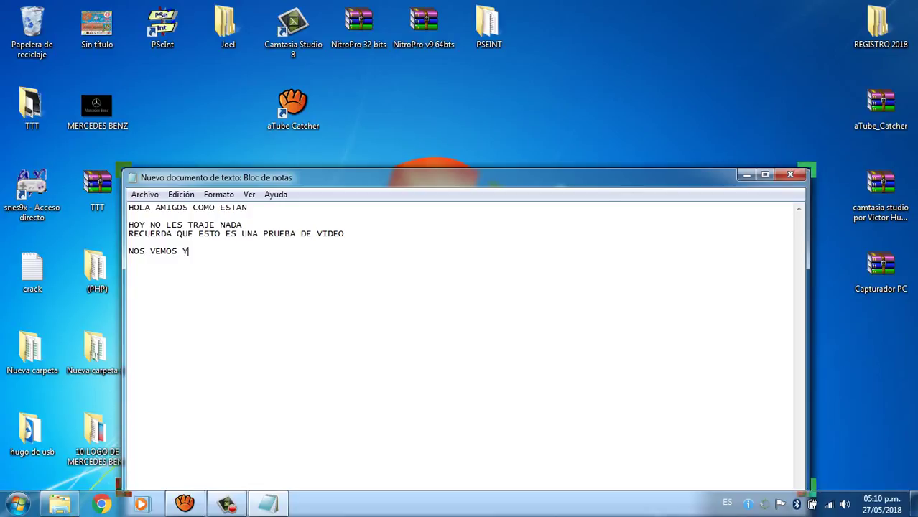
type(" TE INVITO A MI CANAL ")
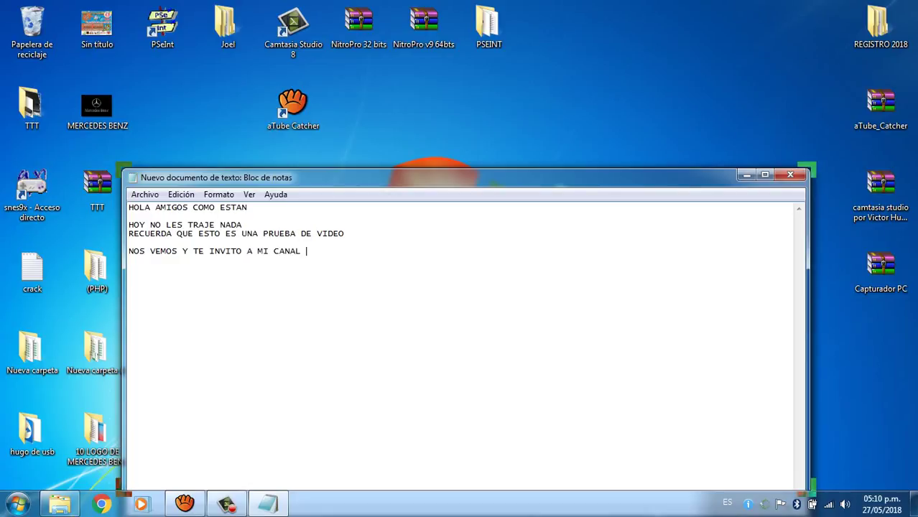
type("A SUSCRIB")
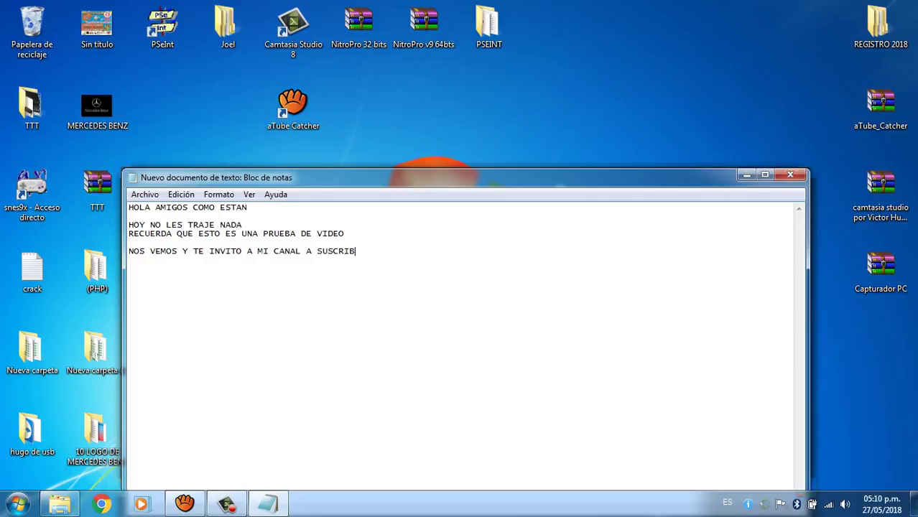
type("IRTE")
key("Return")
key("Return")
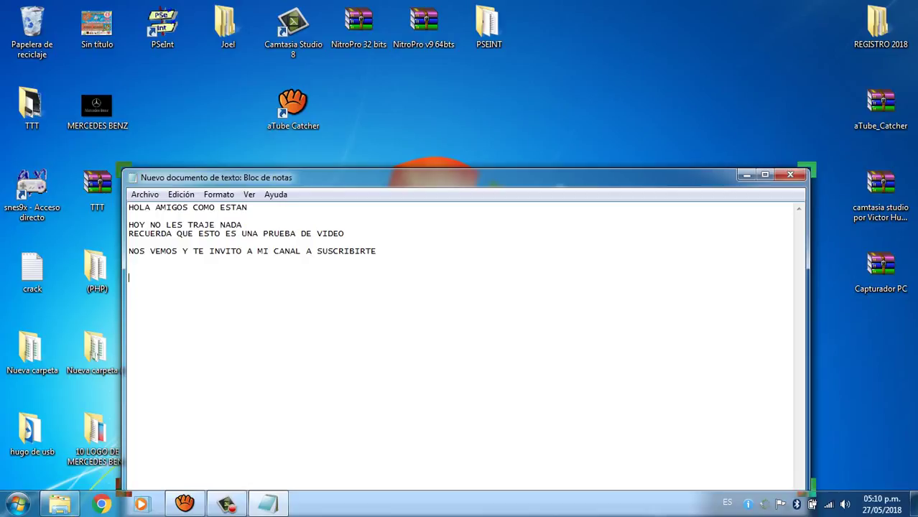
type("NOS VEMOOOOOOOOS  BY")
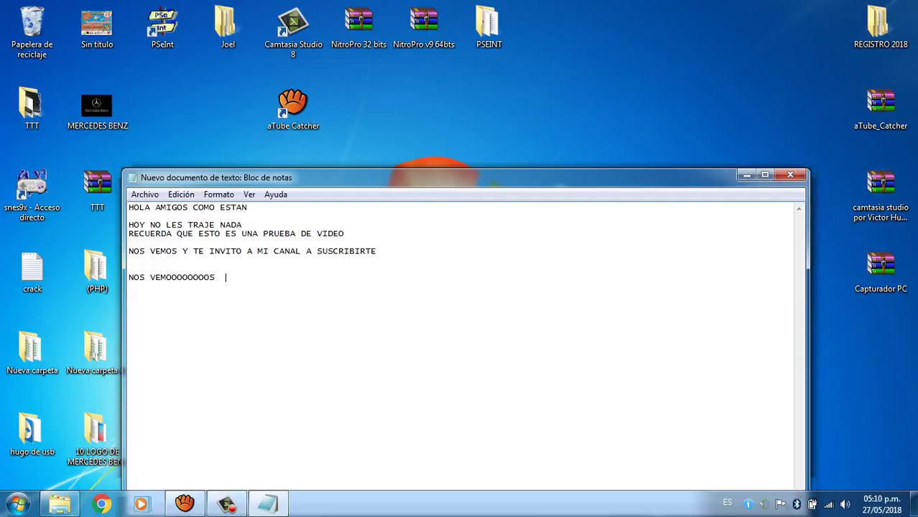
type("EEEEEE")
Switch back to aTube Catcher and stop the running screen recording
left_click(184, 503)
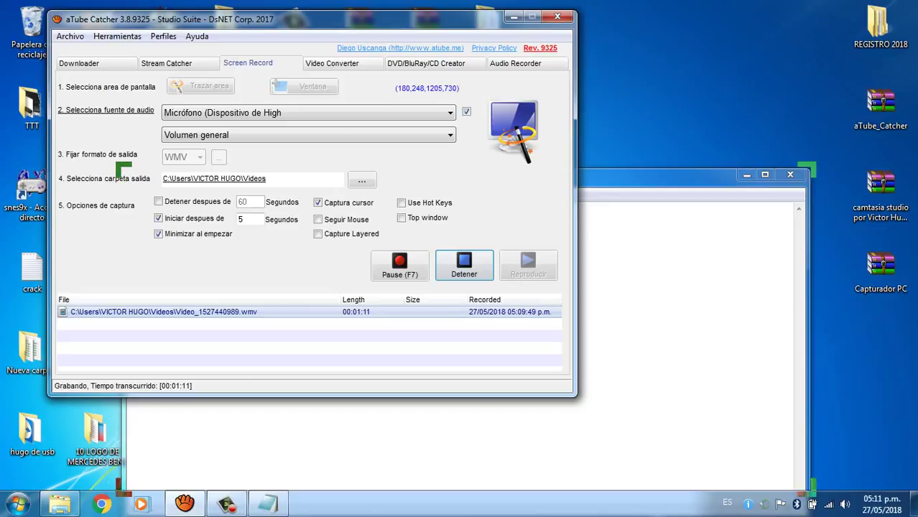
left_click(465, 265)
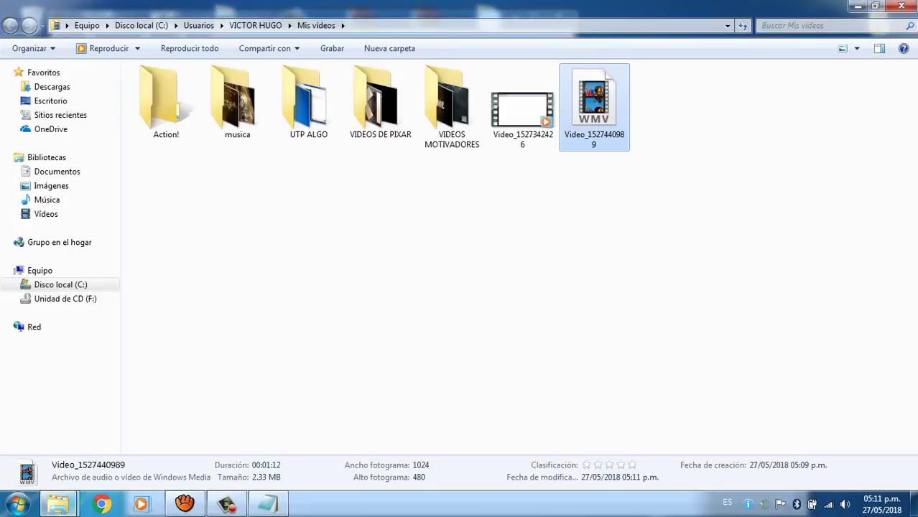
left_click(520, 112)
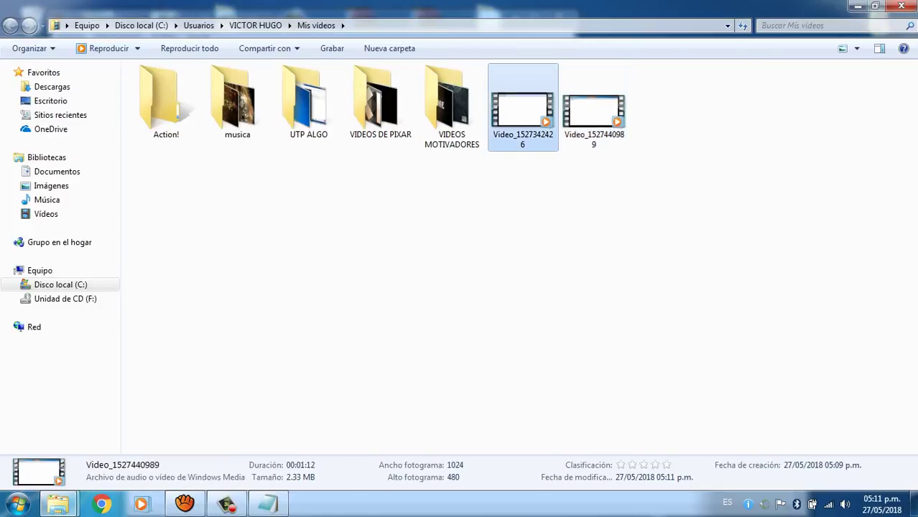
right_click(521, 112)
left_click(559, 398)
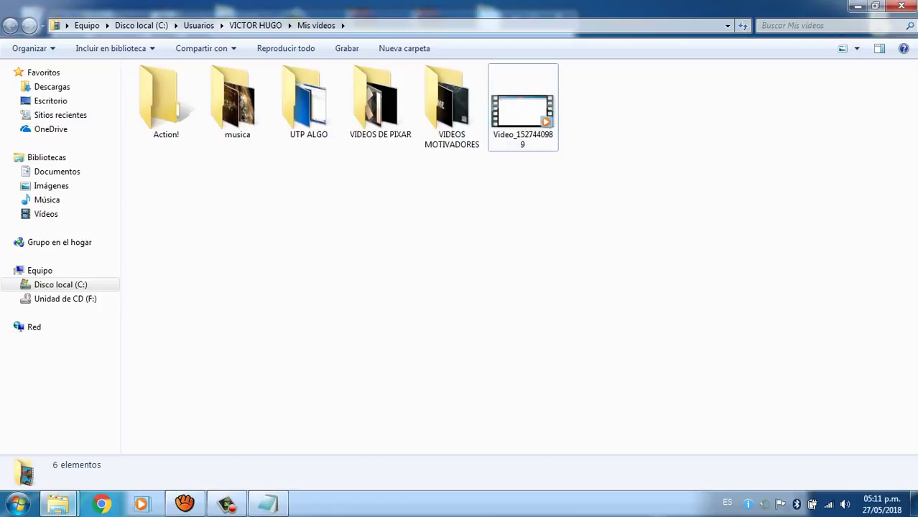
left_click(523, 112)
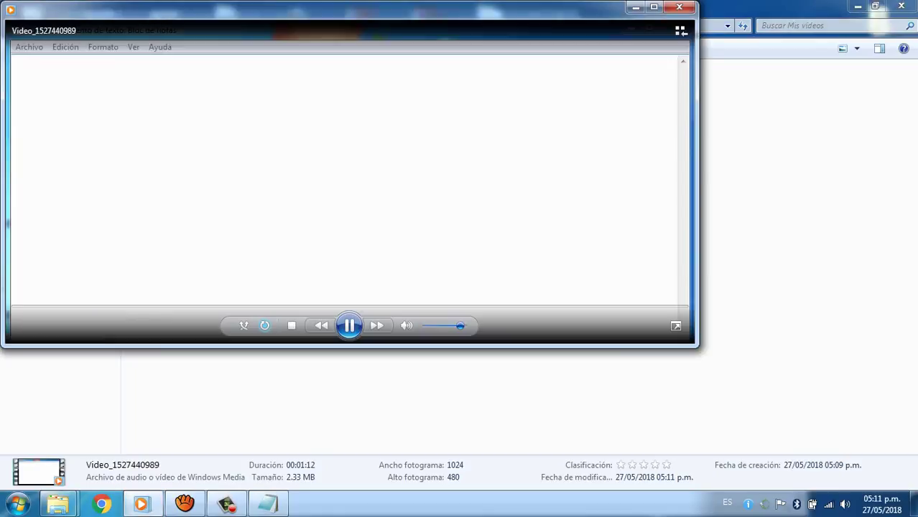
key("space")
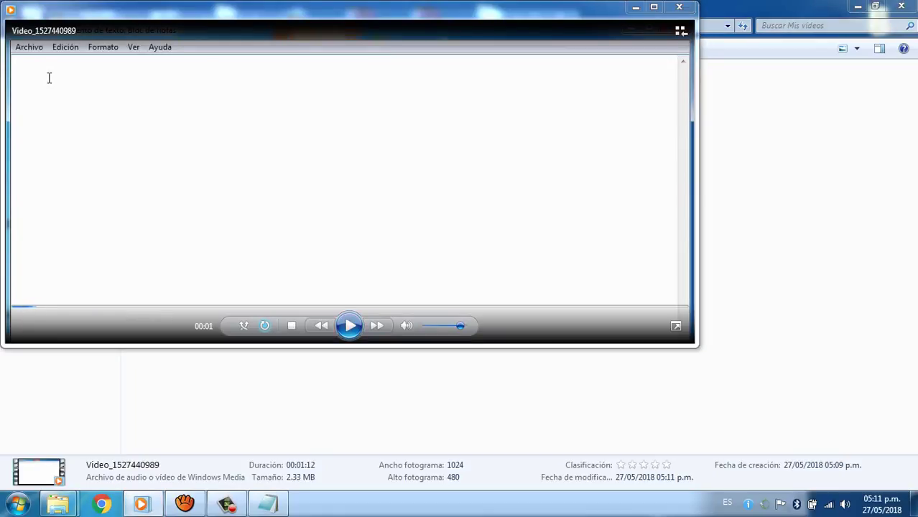
left_click(679, 6)
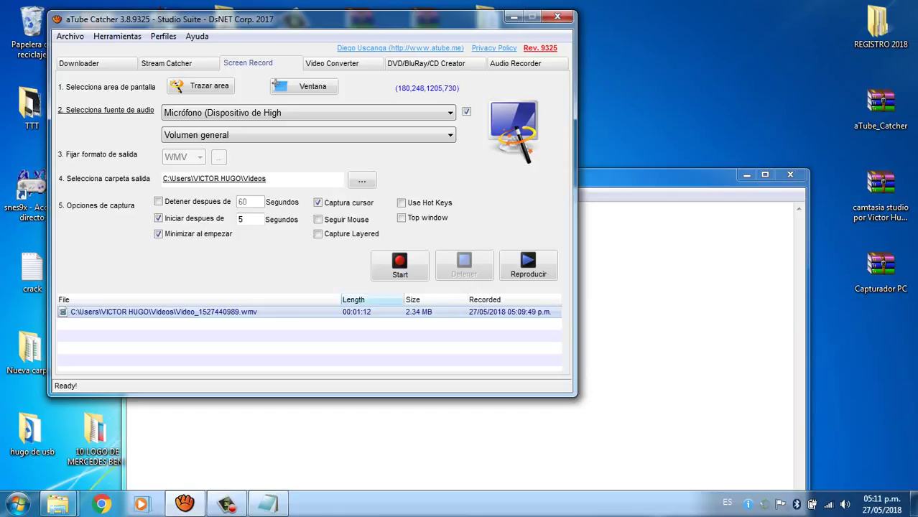
Play the recording from aTube Catcher, skip ahead toward its end and close the player
left_click(528, 265)
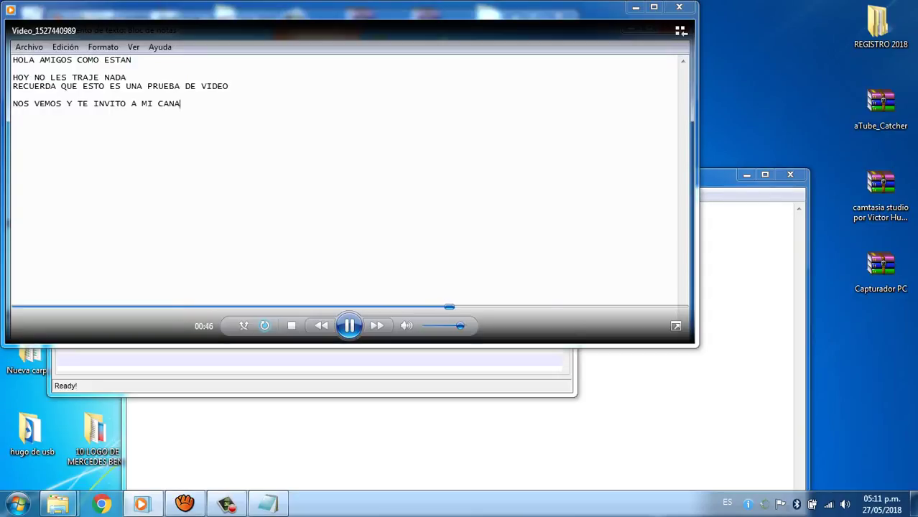
left_click(557, 306)
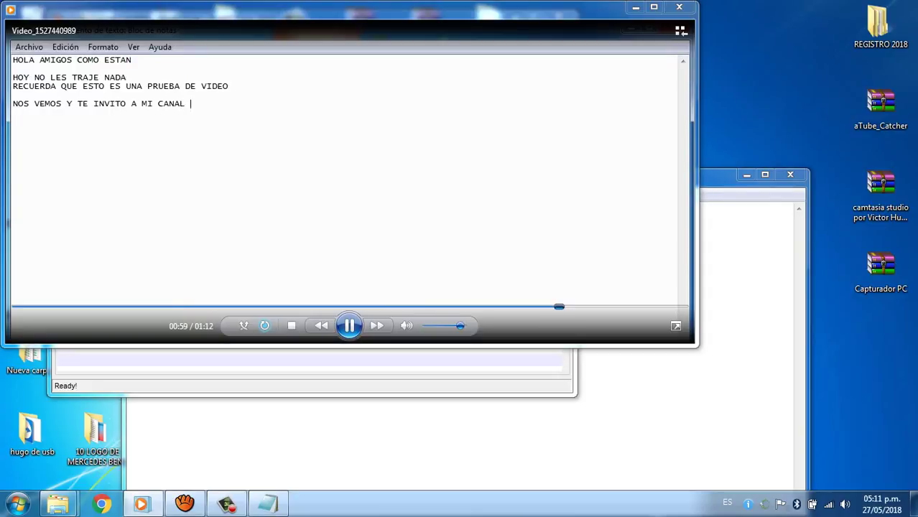
left_click(649, 307)
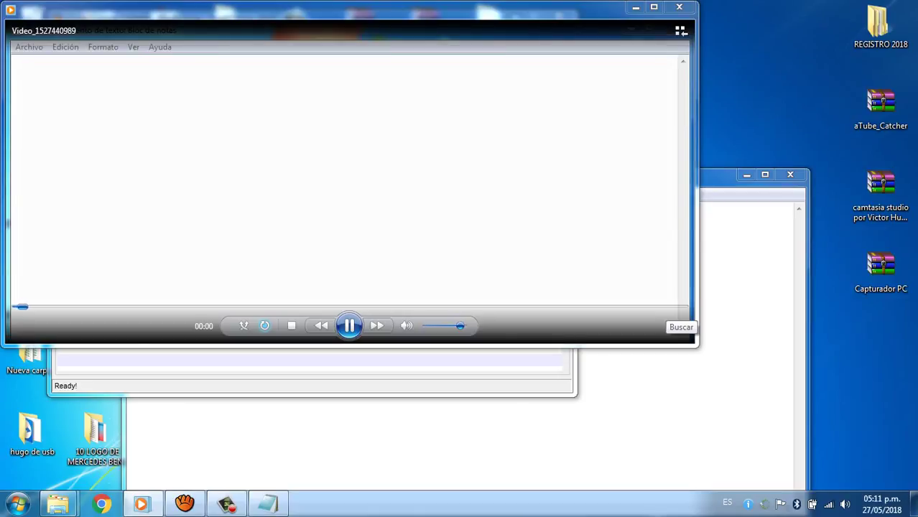
left_click(679, 7)
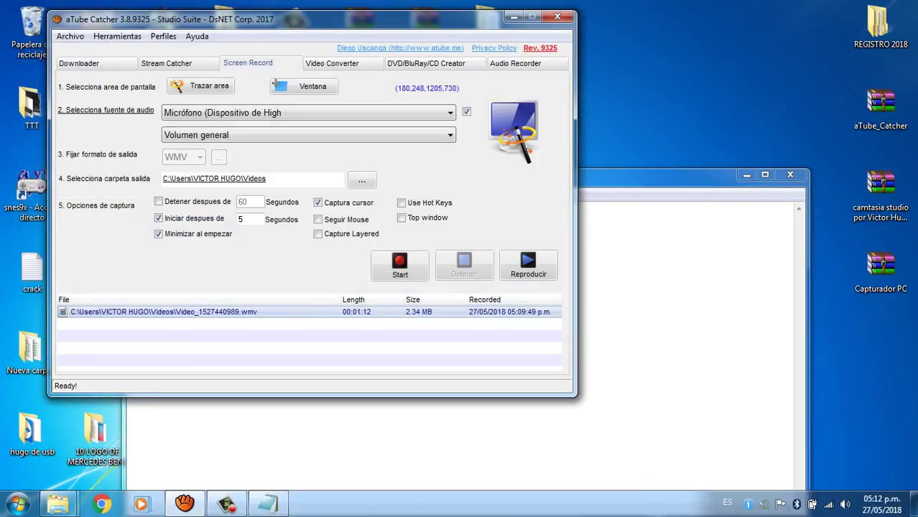